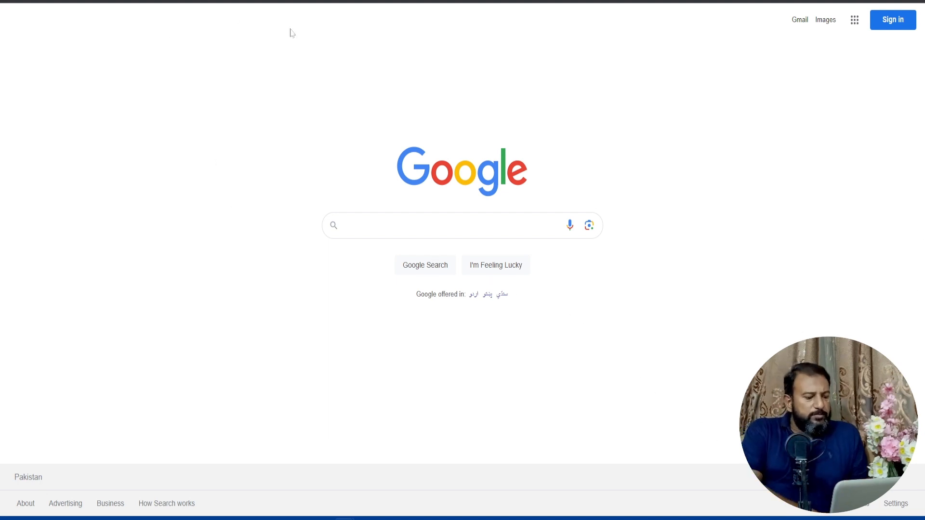
Open the GoDaddy website at godaddy.com
key(ctrl+l)
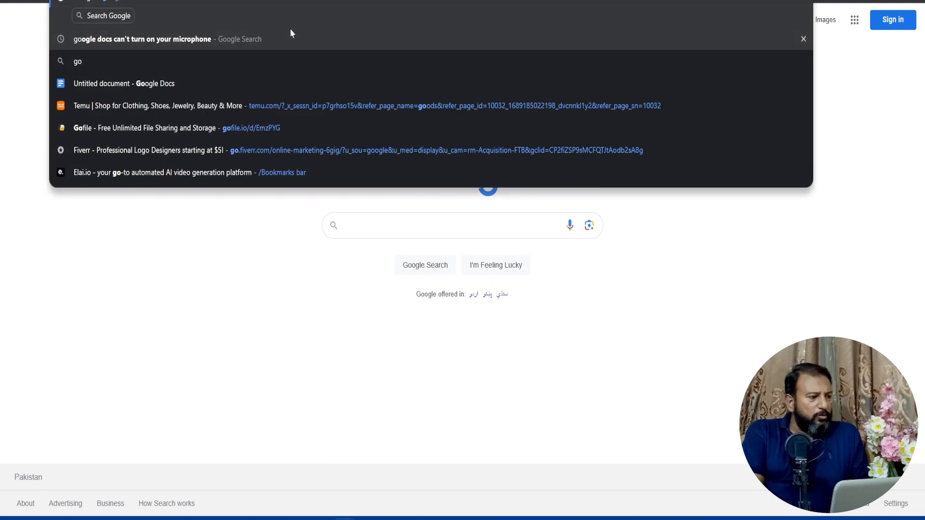
text(godaddy.com)
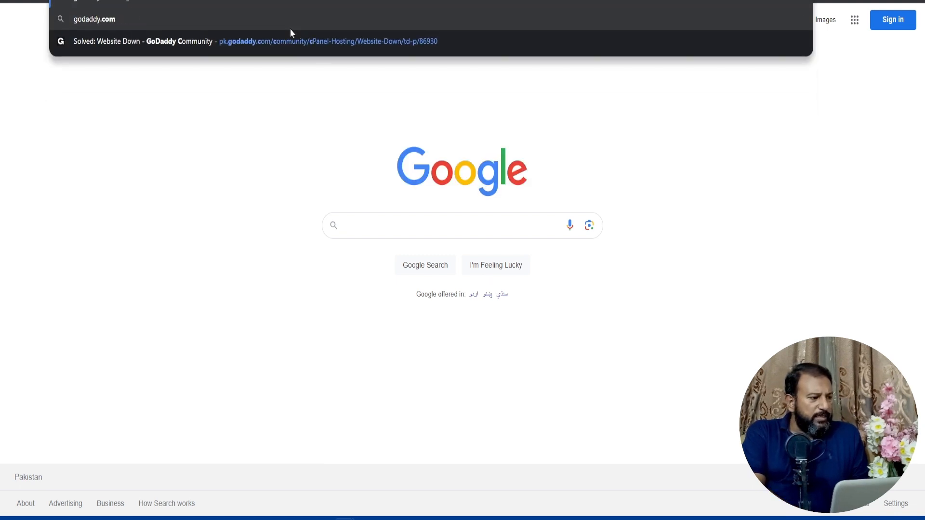
key(Return)
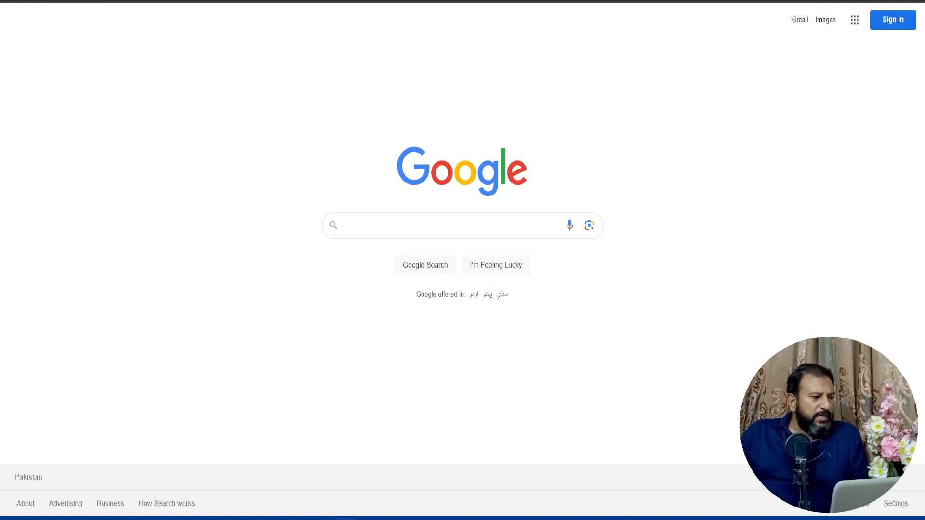
Start a private browsing window and open the Namecheap website in it
key(ctrl+shift+n)
text(name)
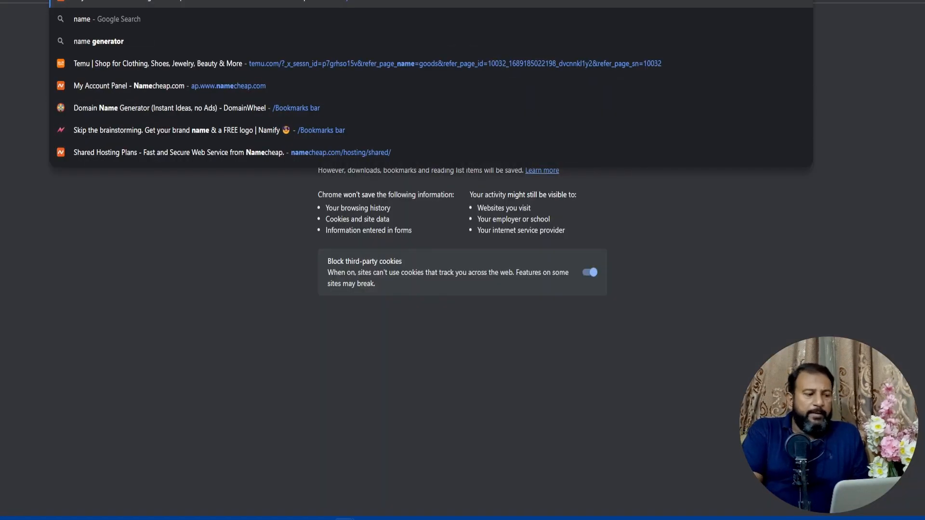
key(Escape)
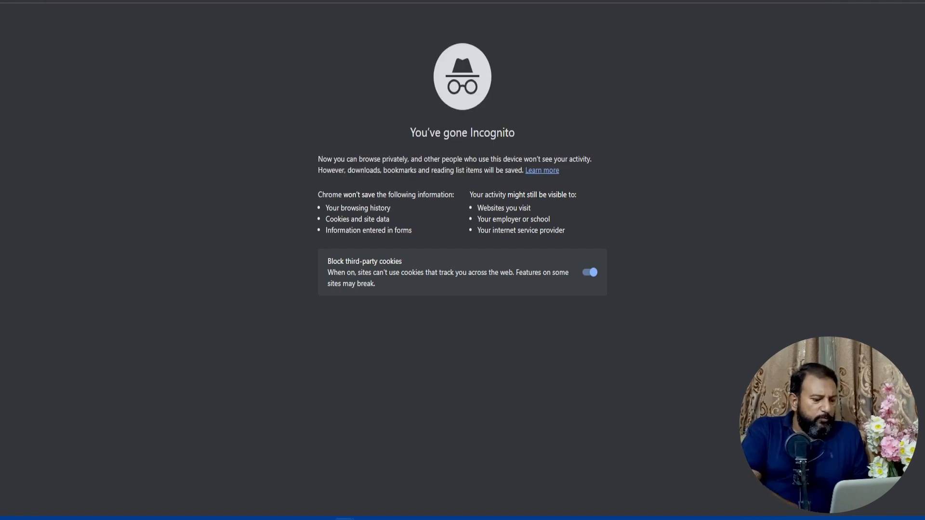
Open the Bluehost website at bluehost.com in the private window
text(bluehost)
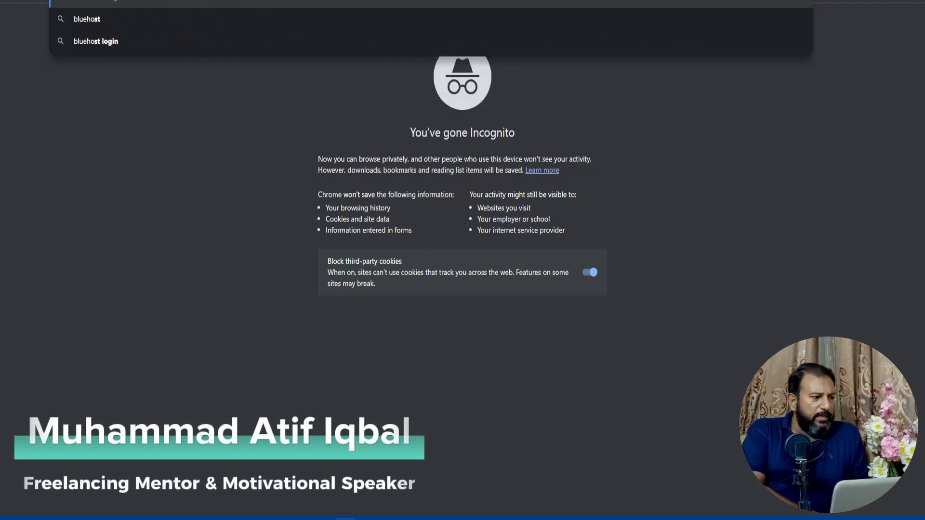
text(.com)
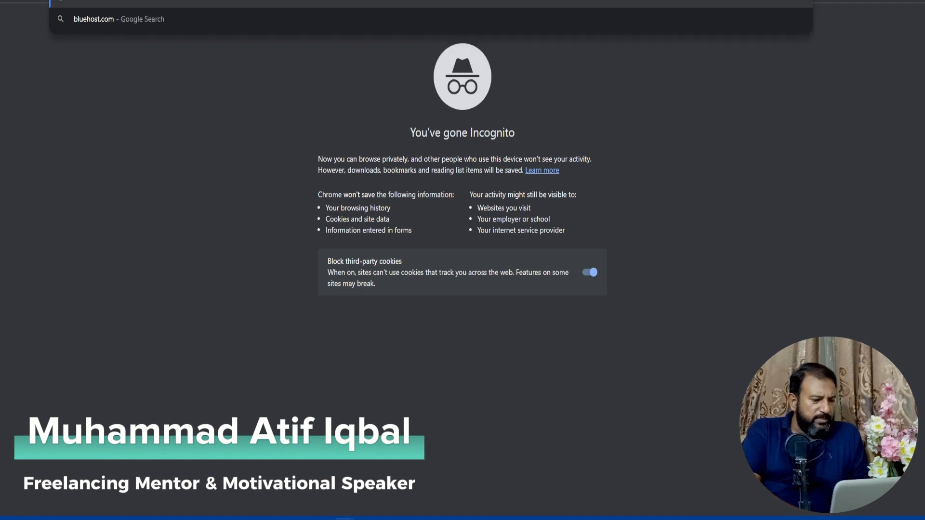
key(Return)
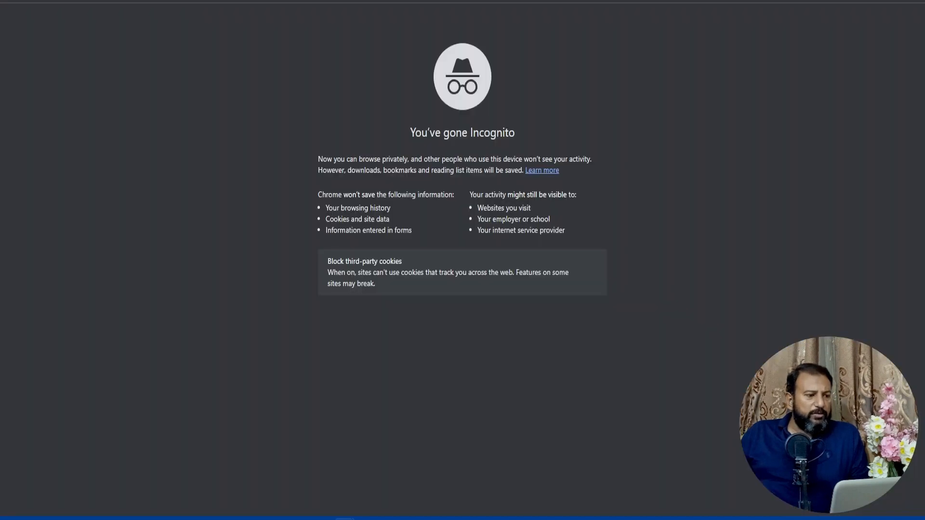
Open the HostGator website at hostgator.com in the private window
text(hos)
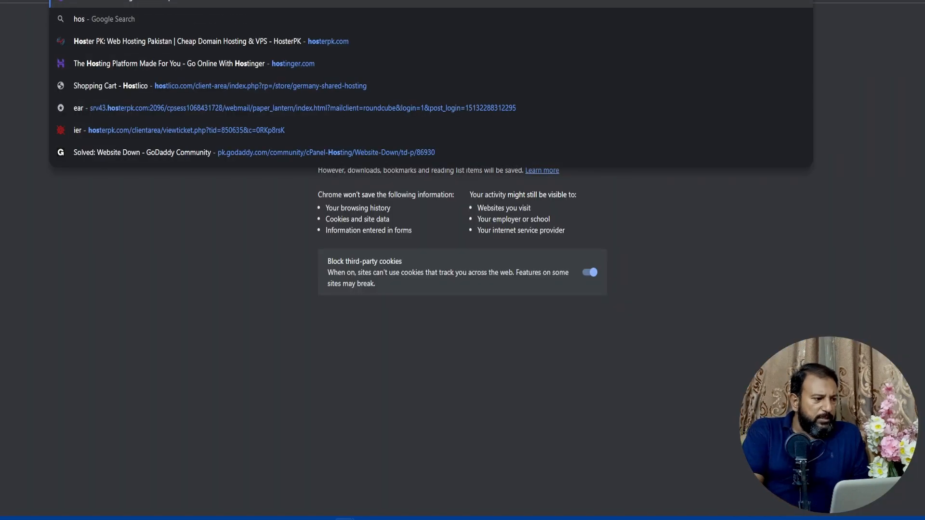
text(tgat)
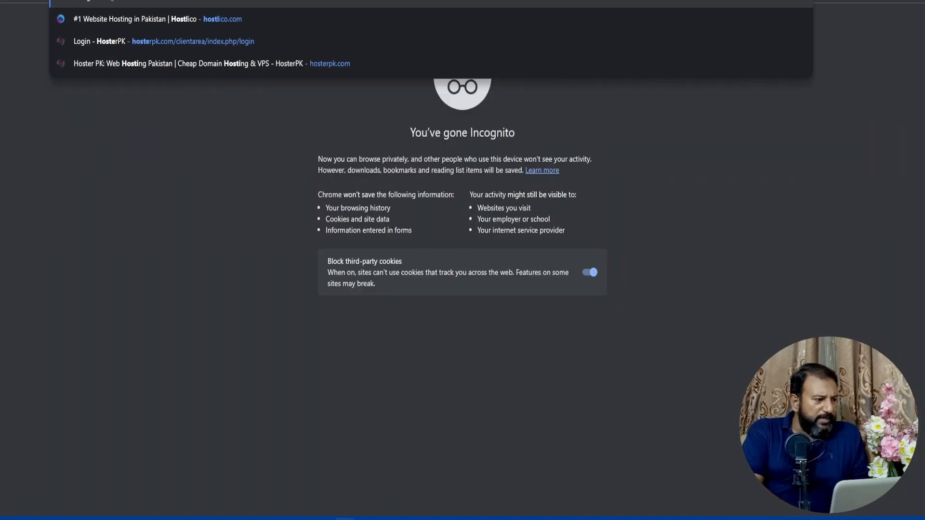
text(or.com)
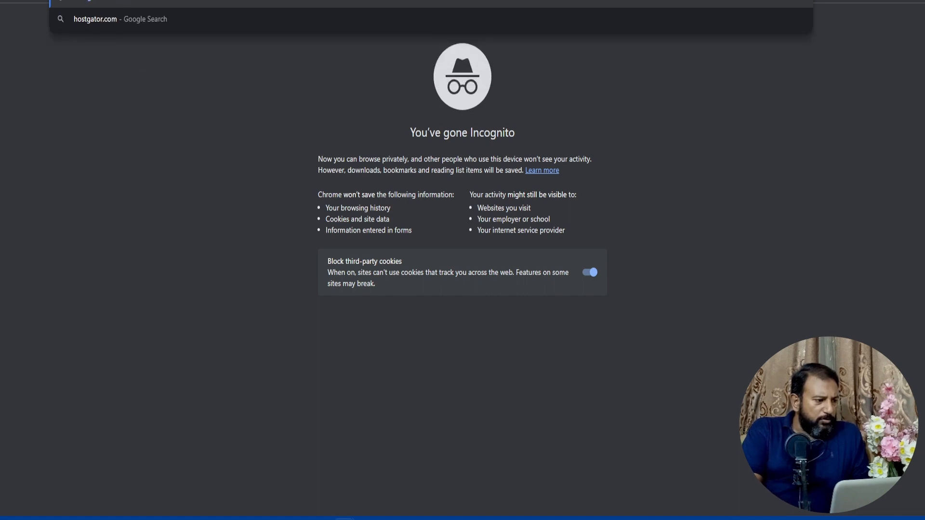
key(Return)
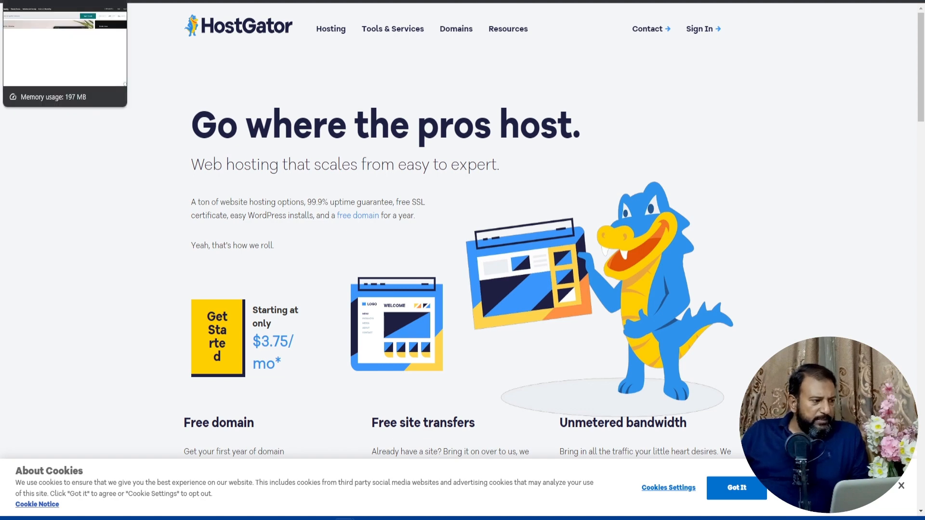
Search for the domain atif.com on the GoDaddy site and review the broker offer and alternative domains
key(ctrl+Tab)
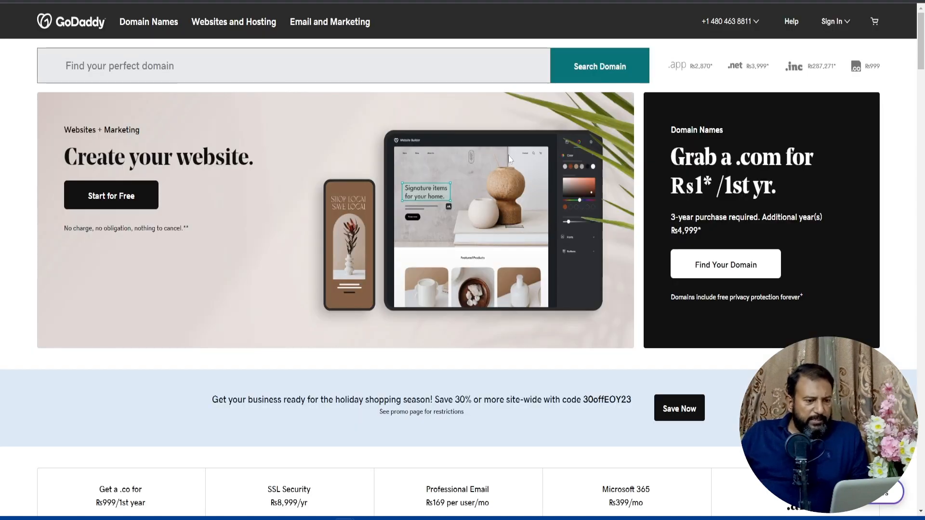
click(66, 66)
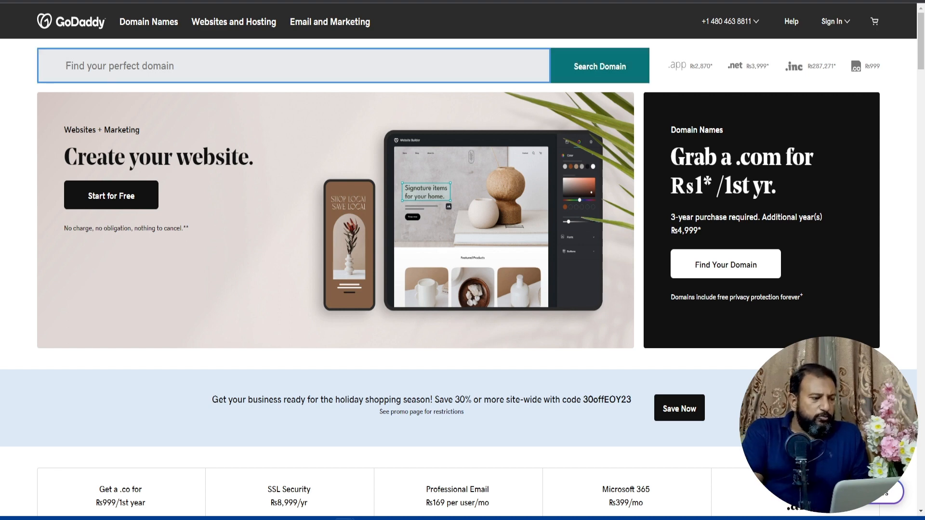
text(atif)
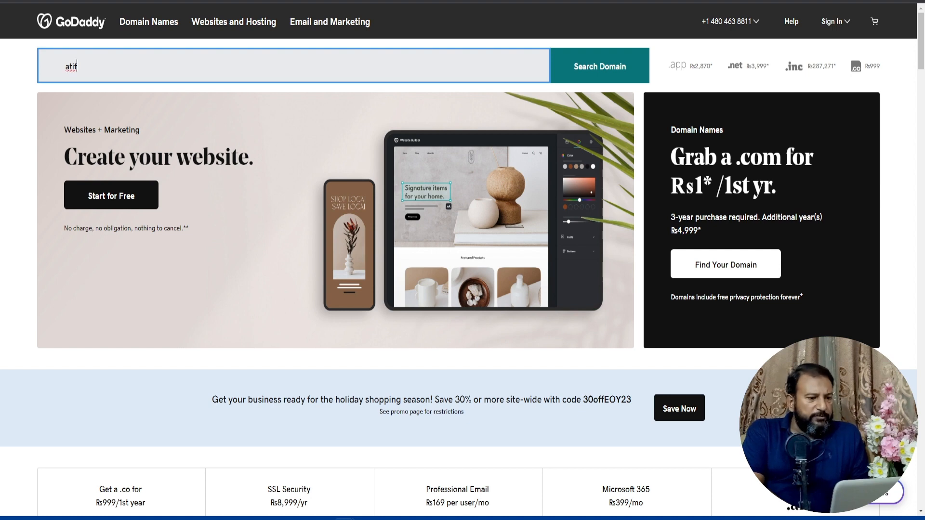
text(.com)
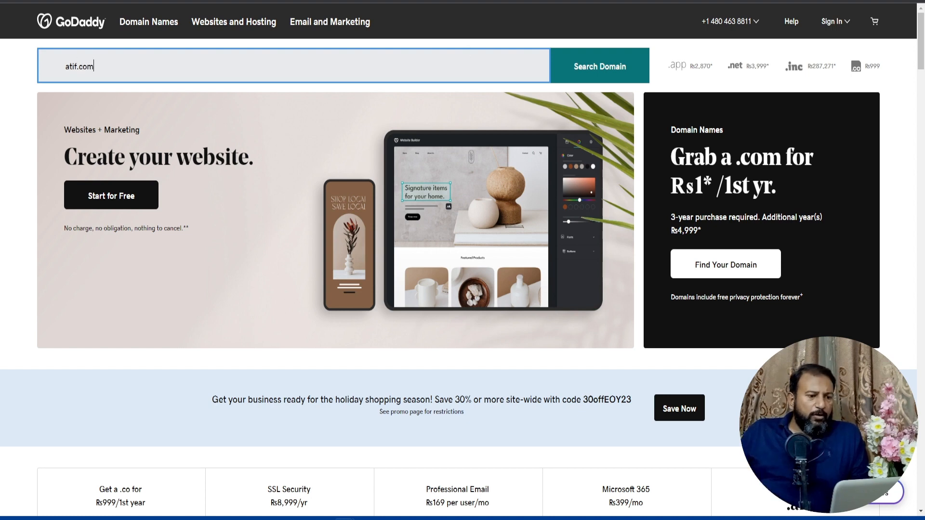
click(578, 76)
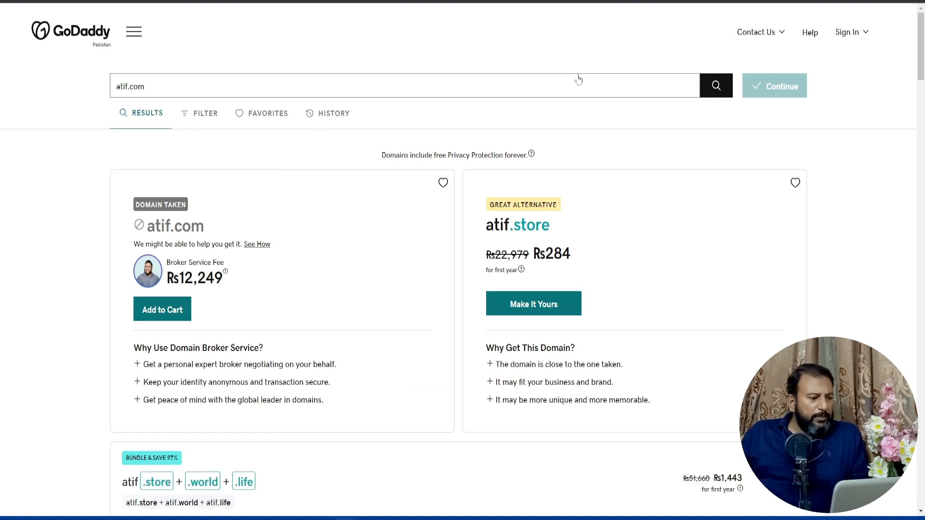
click(161, 310)
scroll(463, 289, down, 2)
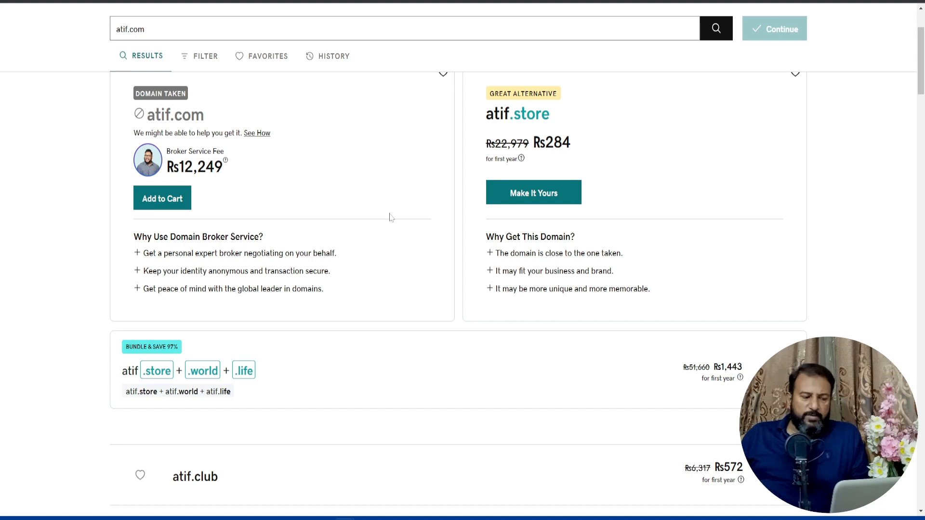
scroll(390, 216, down, 3)
scroll(385, 224, up, 5)
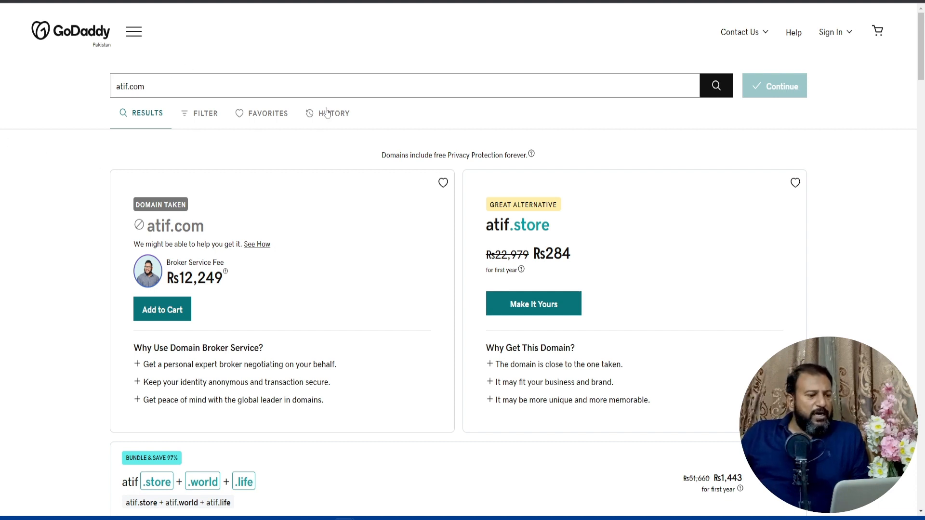
Change the GoDaddy domain search to atif123.com and run it
click(131, 96)
text(123)
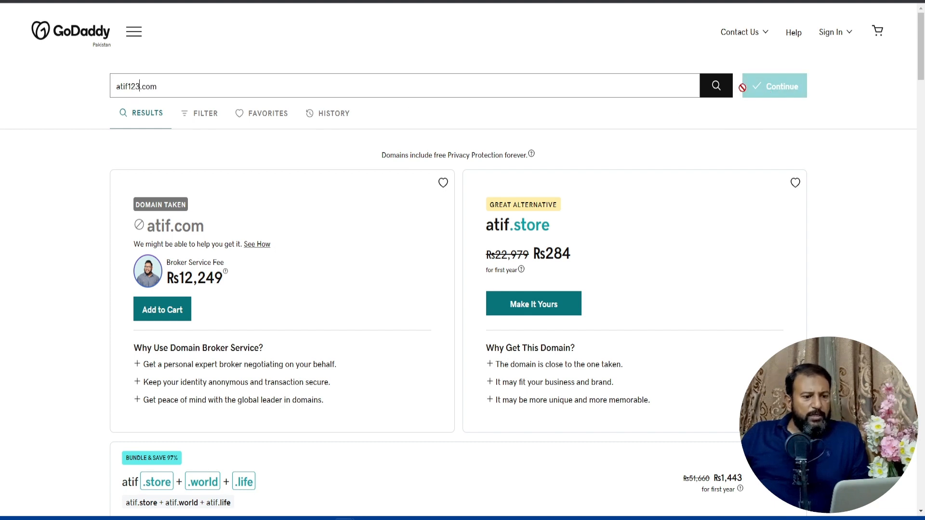
click(713, 98)
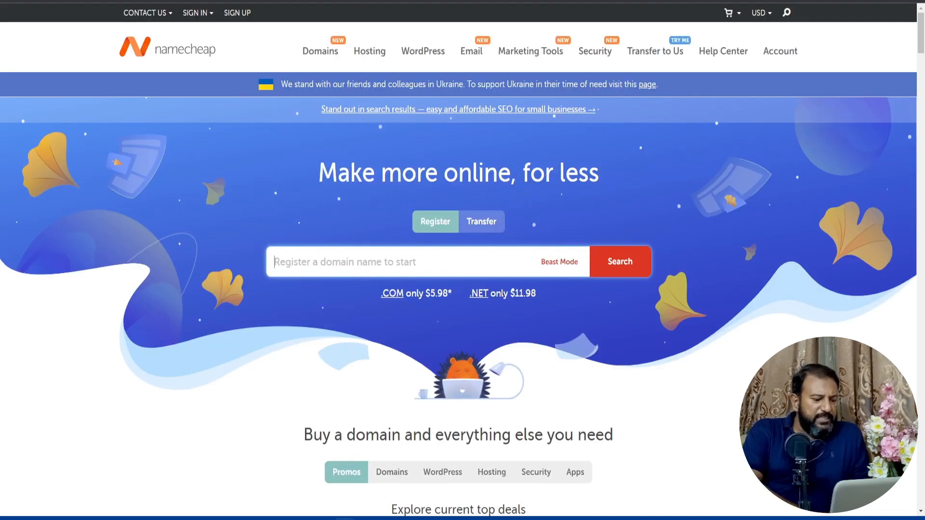
Search for the domain atif.com on the Namecheap site, followed by a search for atif123.com
text(ati)
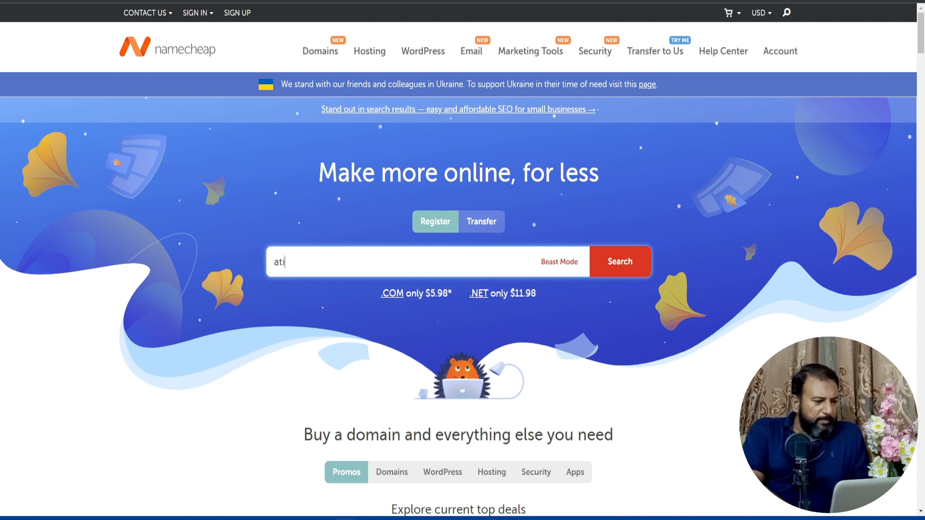
text(f.com)
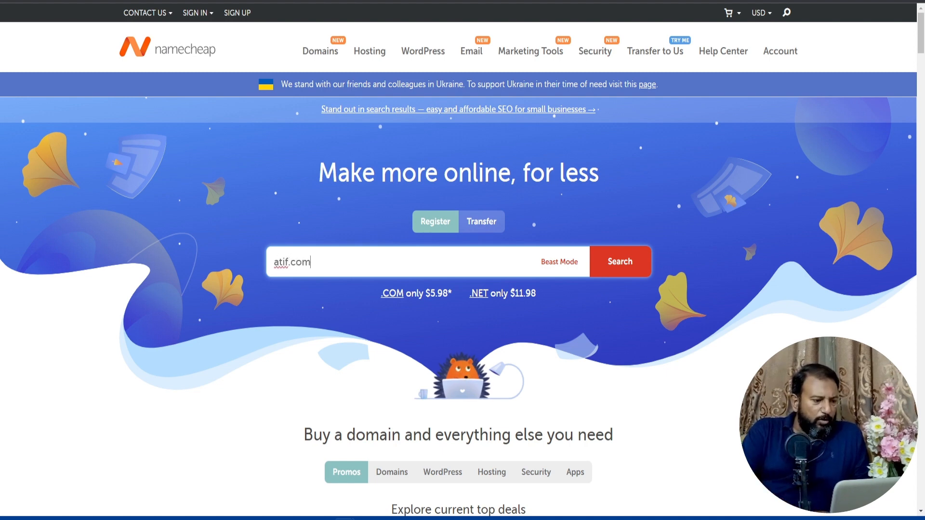
click(609, 278)
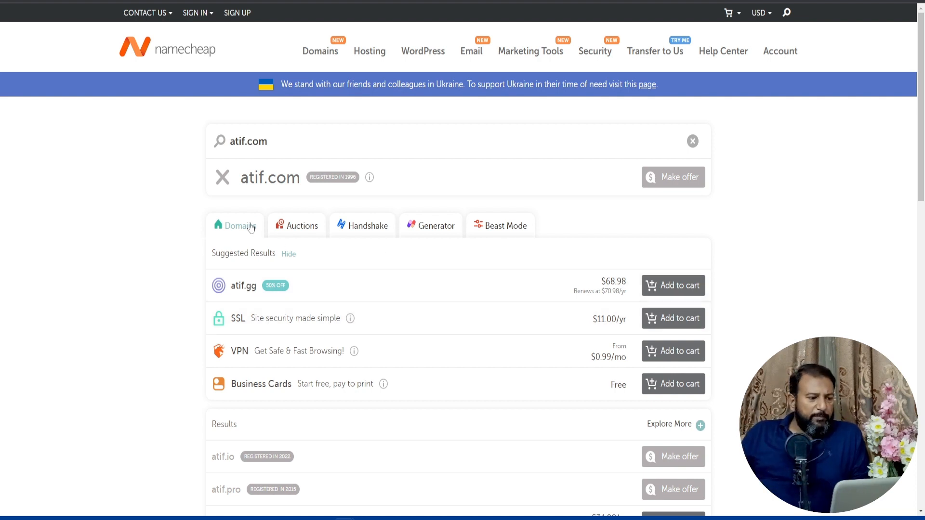
click(246, 143)
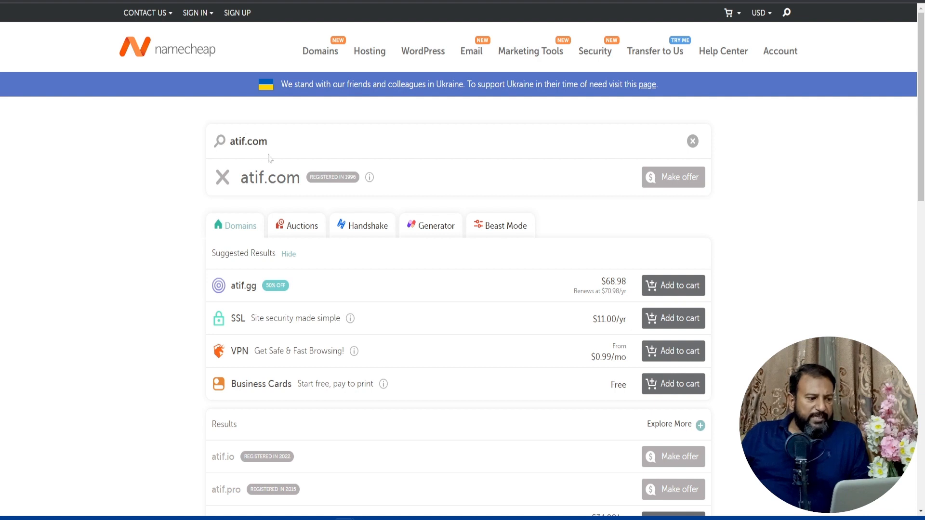
text(123)
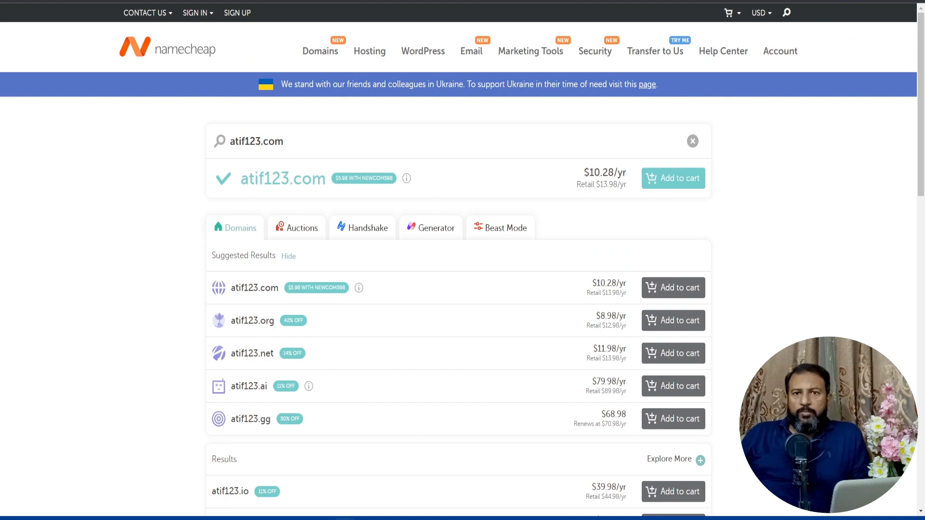
Replace the .com extension in the domain search with .net and search for atif123.net
key(shift+Right)
key(shift+Right)
key(shift+Right)
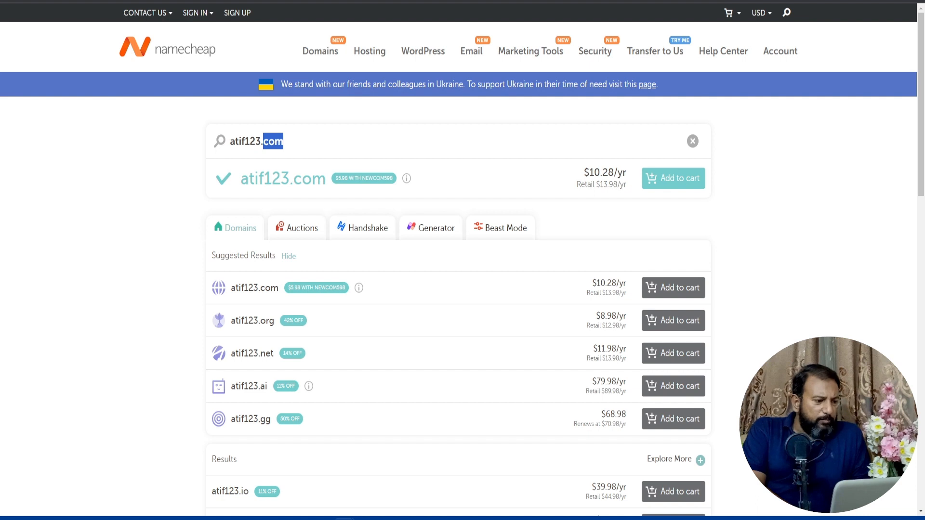
text(net)
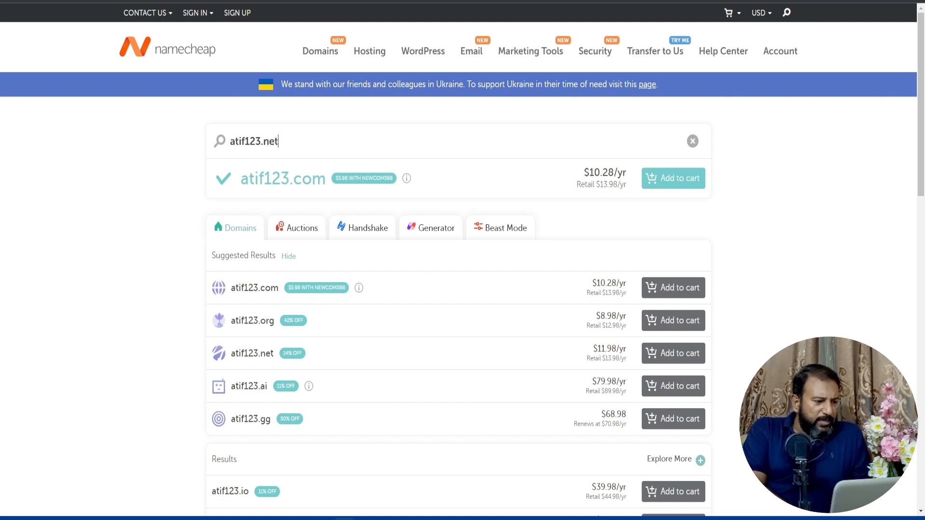
key(Return)
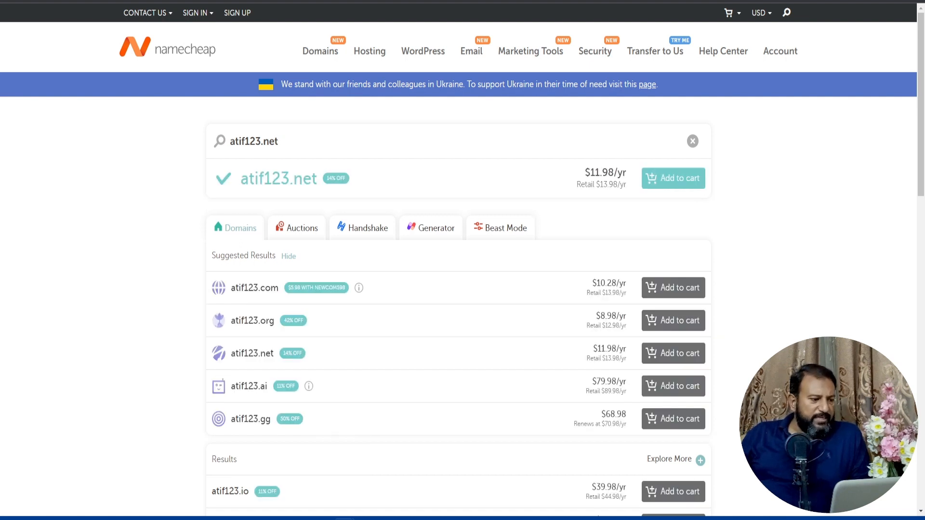
Check the shorter domain atif.net and return the search to atif123.net
drag(245, 141, 261, 142)
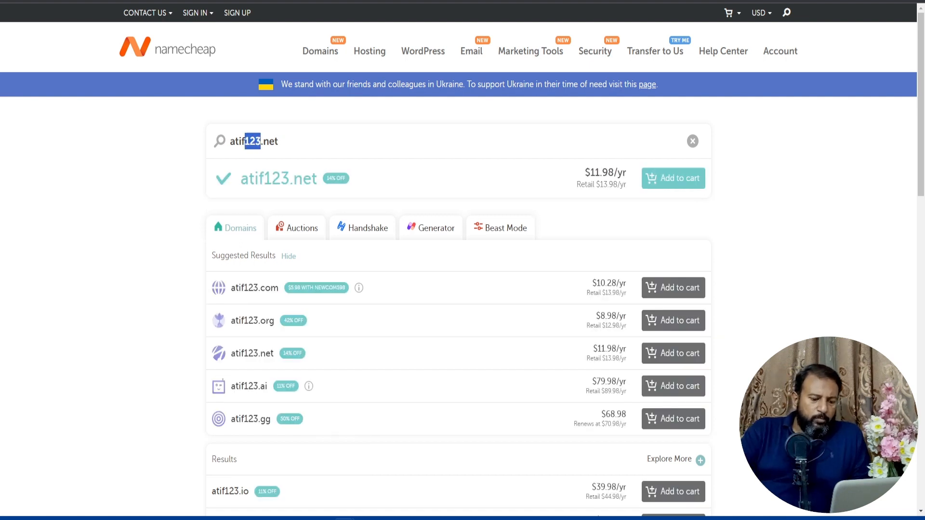
key(BackSpace)
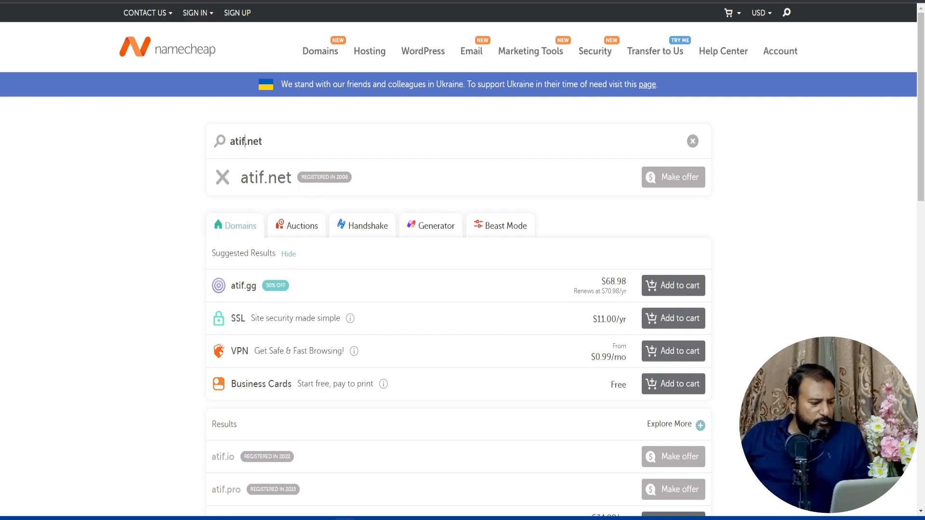
text(123)
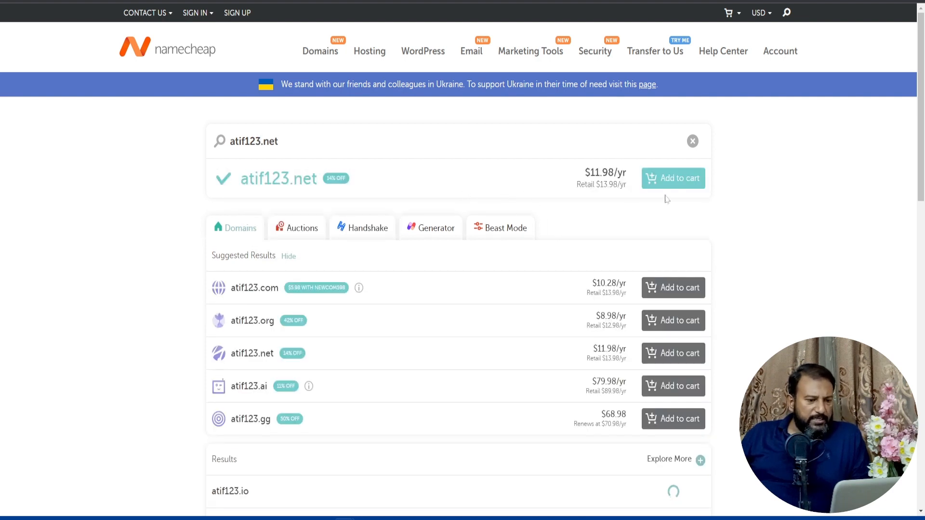
Add the atif123.net domain to the cart and proceed to checkout, placing the cursor in the promo code field
click(671, 185)
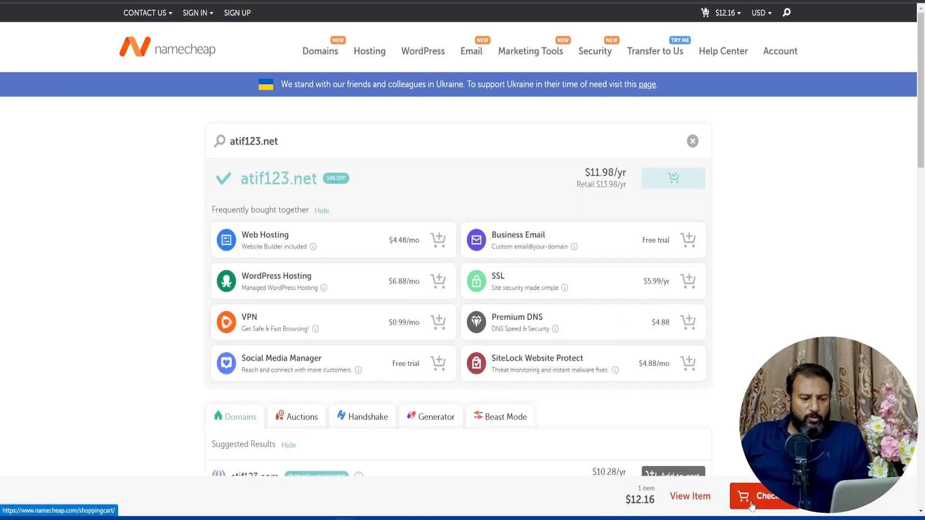
click(766, 501)
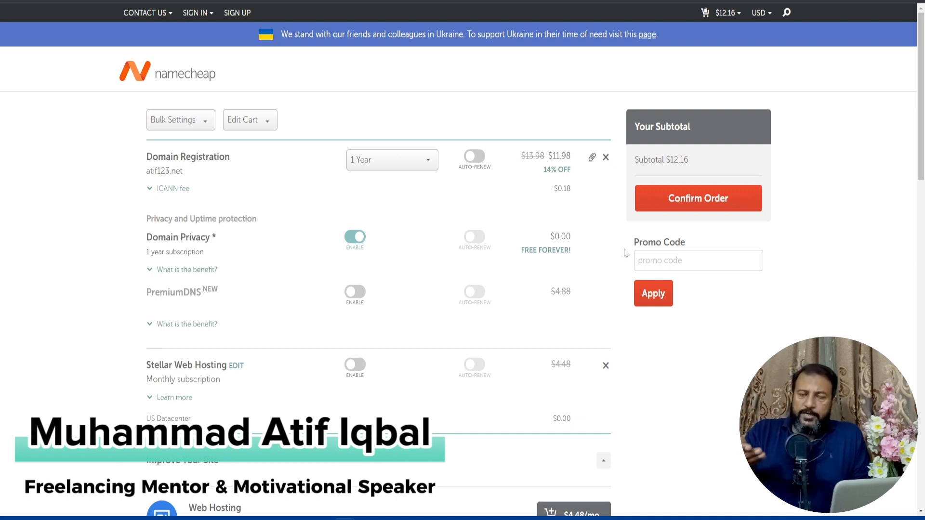
click(638, 261)
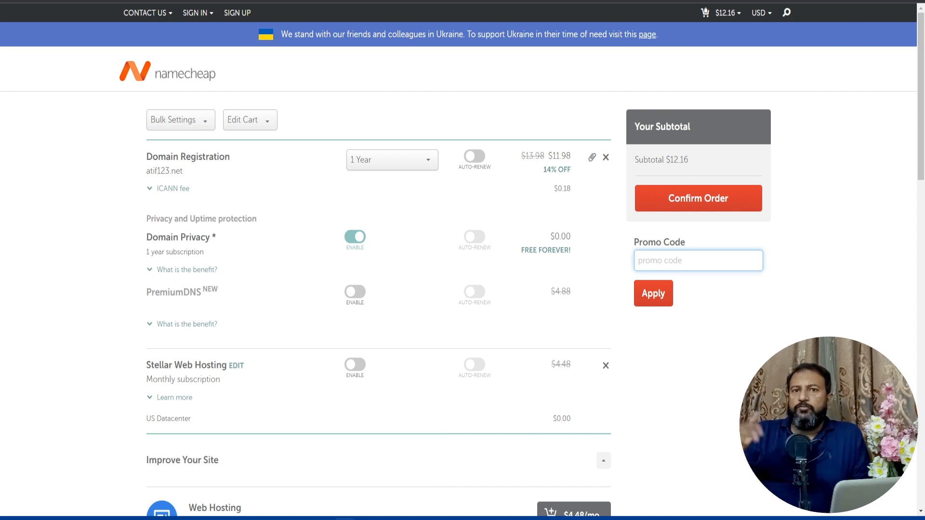
Confirm the order for the atif123.net domain to reach the account login and signup page
click(698, 200)
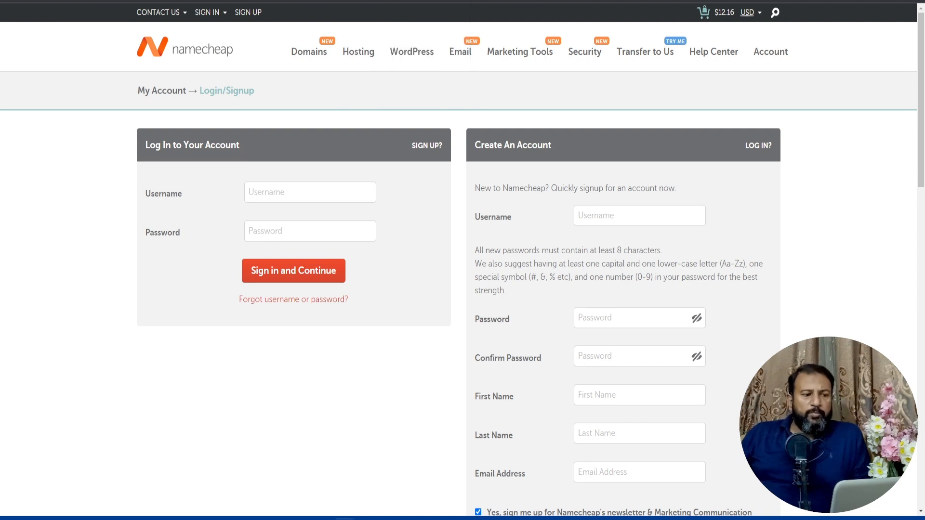
Open a new Incognito window and try to reach the PKNIC site at pknic.net
key(ctrl+shift+n)
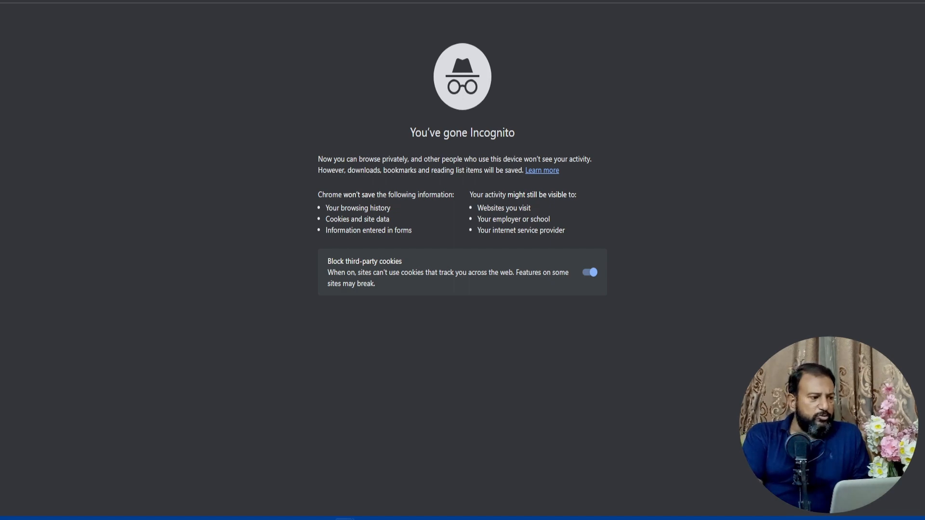
text(pk)
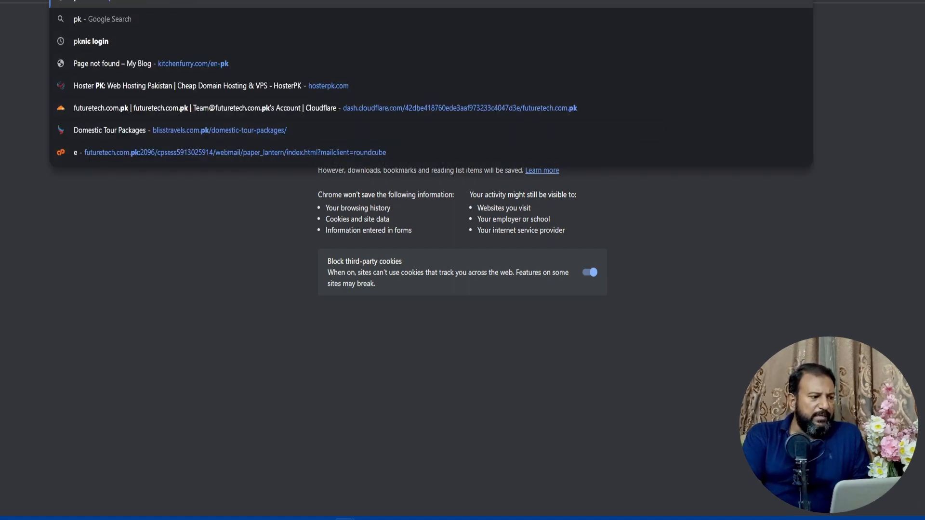
text(nic.net)
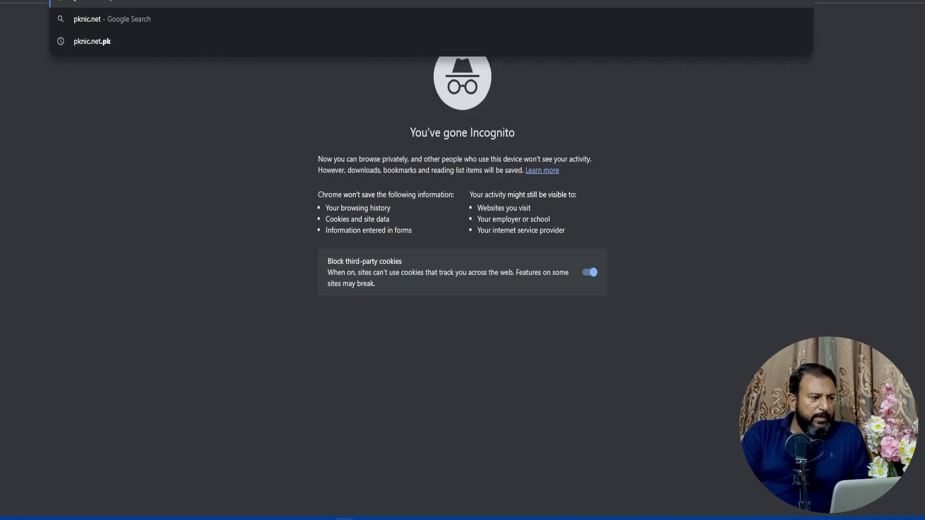
key(Return)
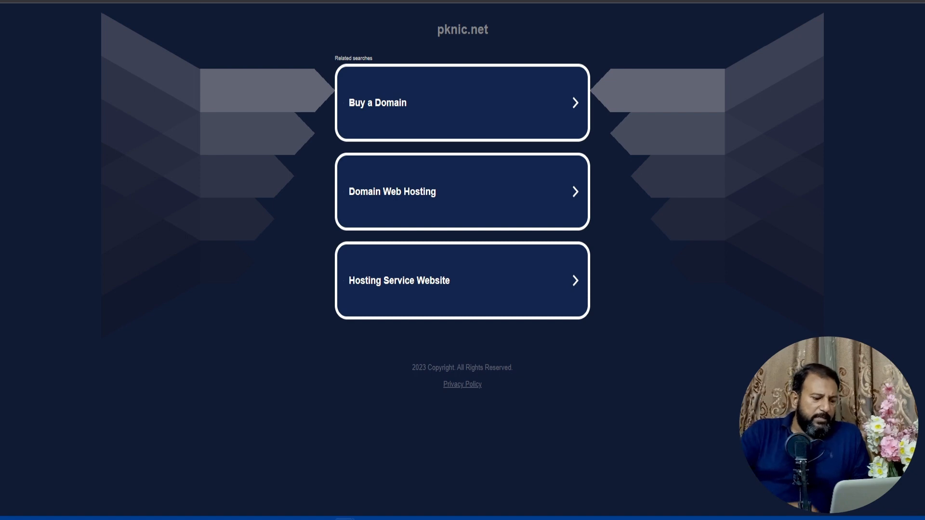
Search Google for "pknic website" and open the PKNIC .pk Registry Provider result
text(goo)
key(Return)
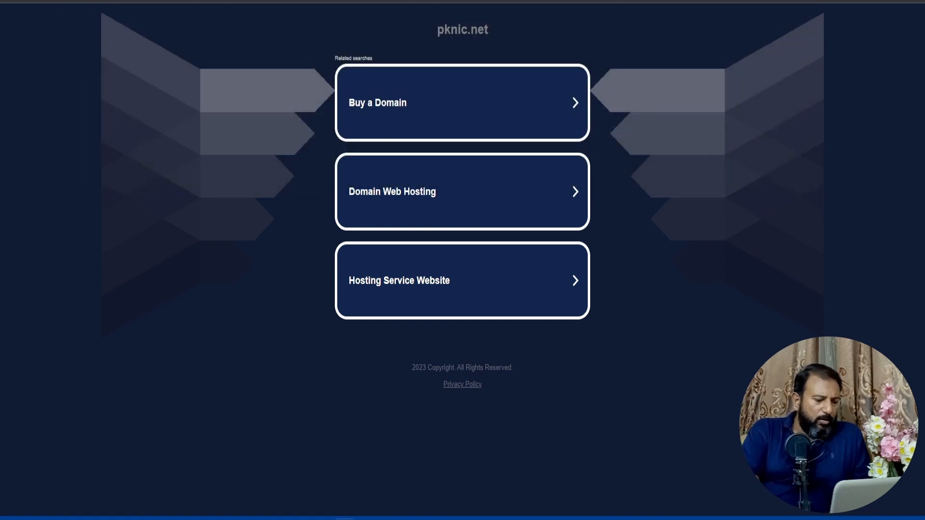
text(p)
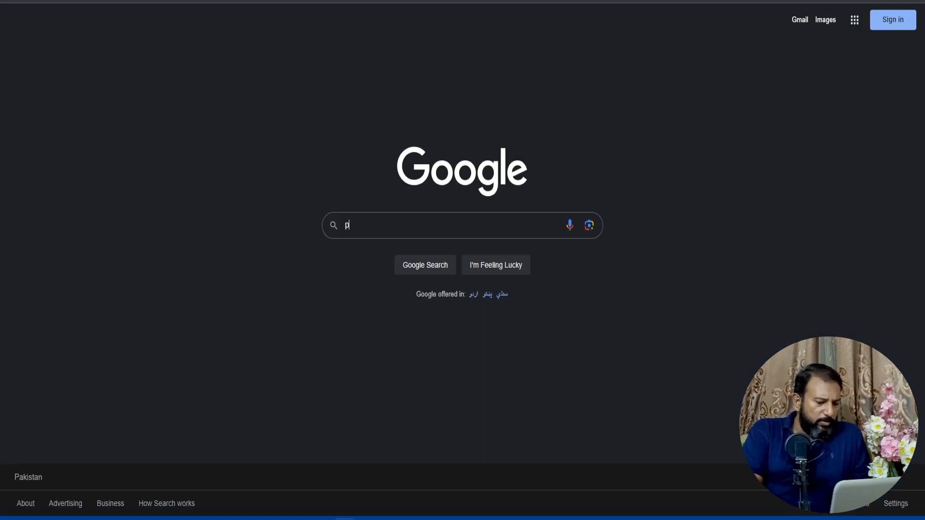
text(knic website)
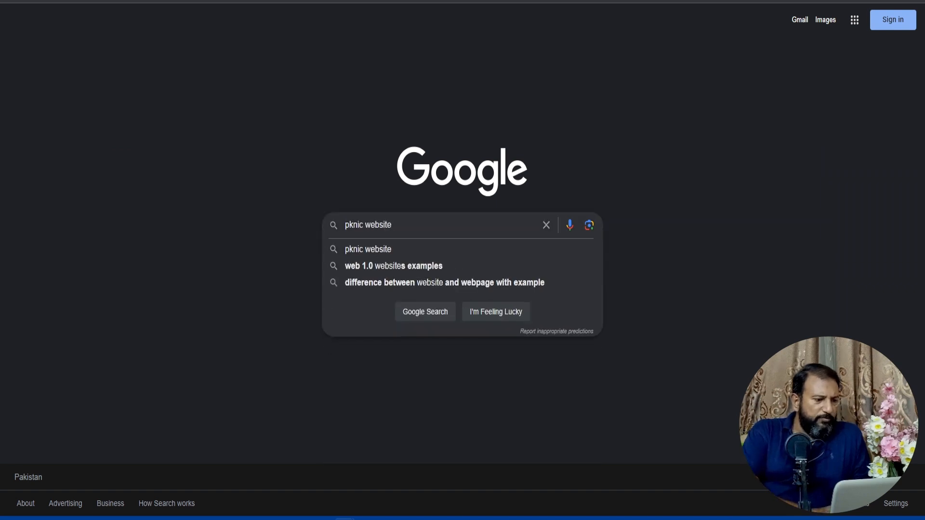
key(Return)
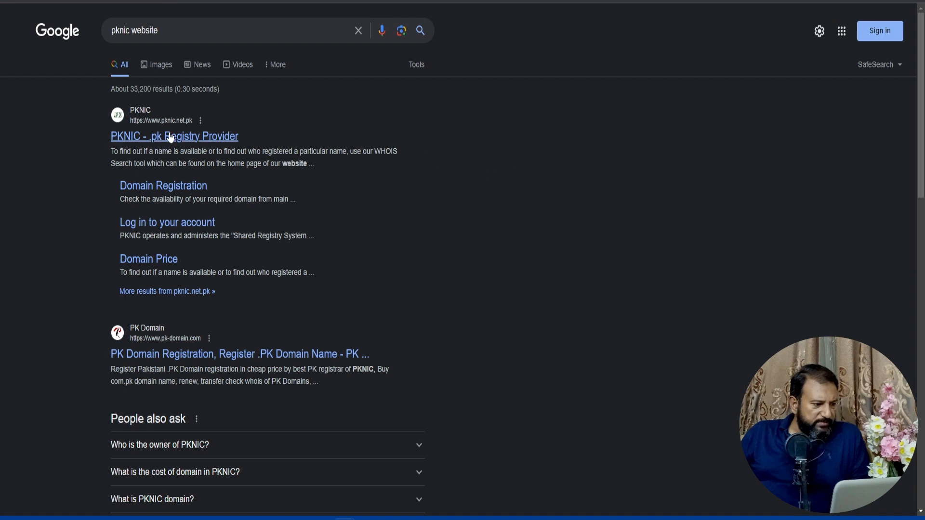
right_click(168, 135)
click(181, 140)
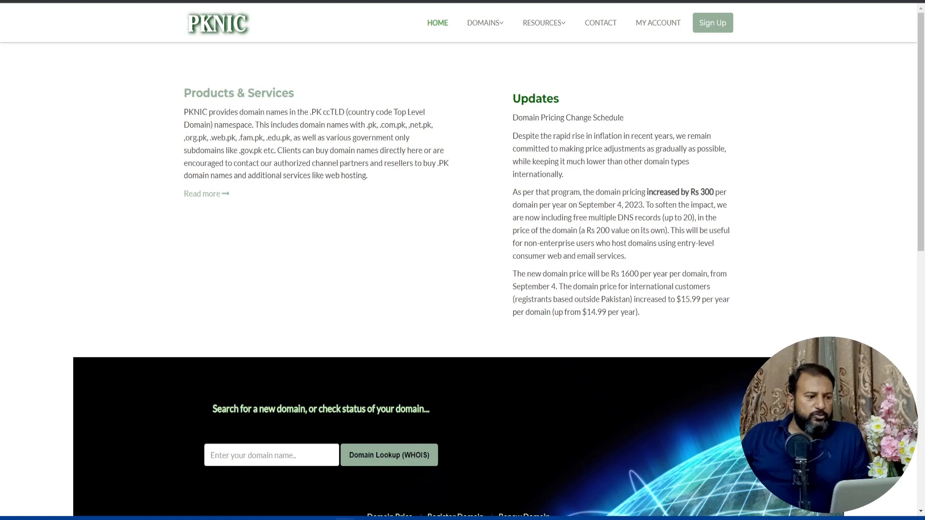
Run a WHOIS lookup for atif.pk on the PKNIC home page and highlight the years of its creation and expiry dates
scroll(248, 147, down, 4)
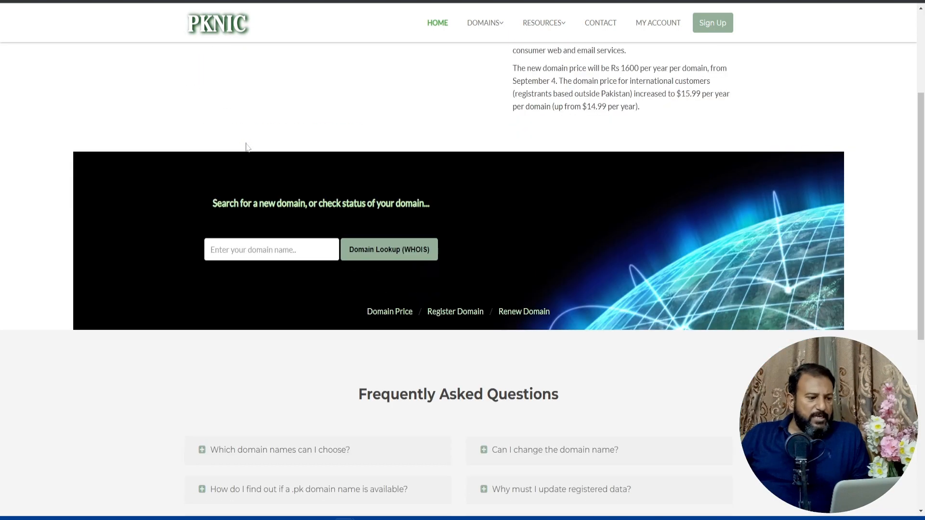
click(246, 243)
text(atif)
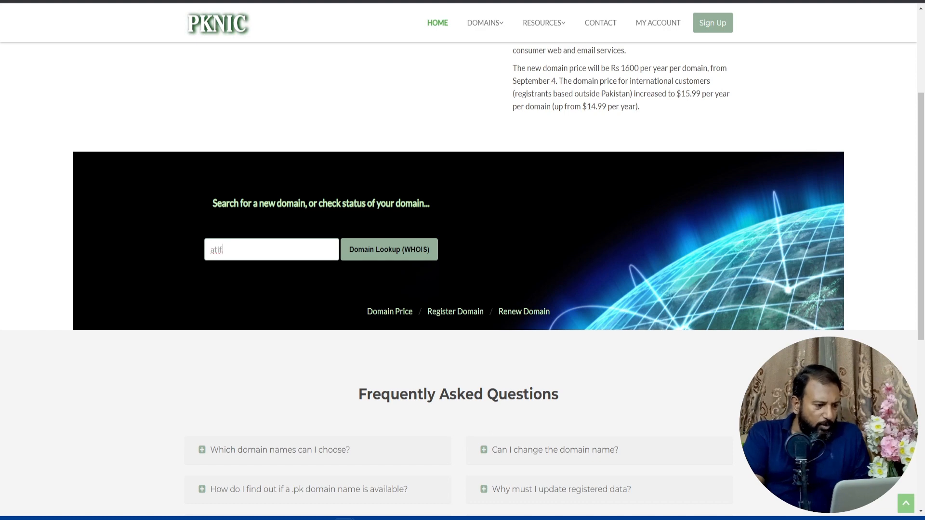
text(.pk)
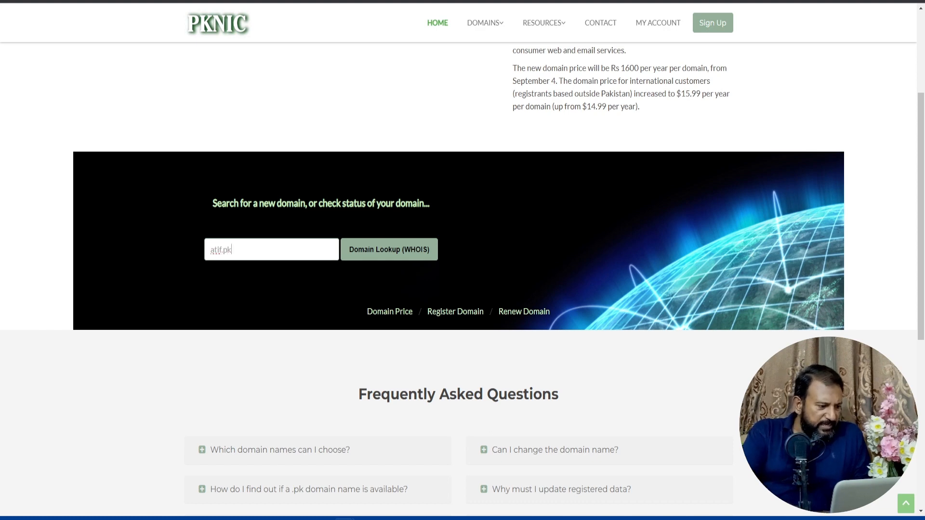
click(361, 254)
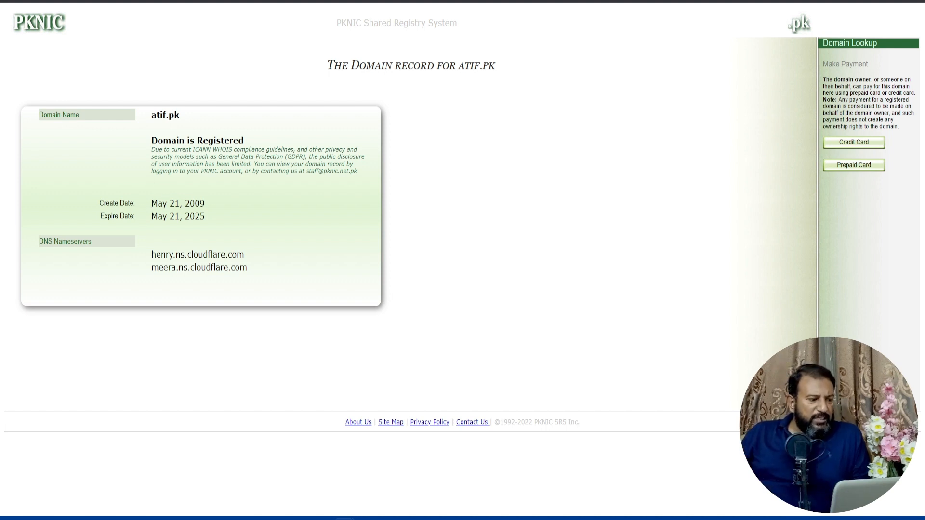
double_click(195, 203)
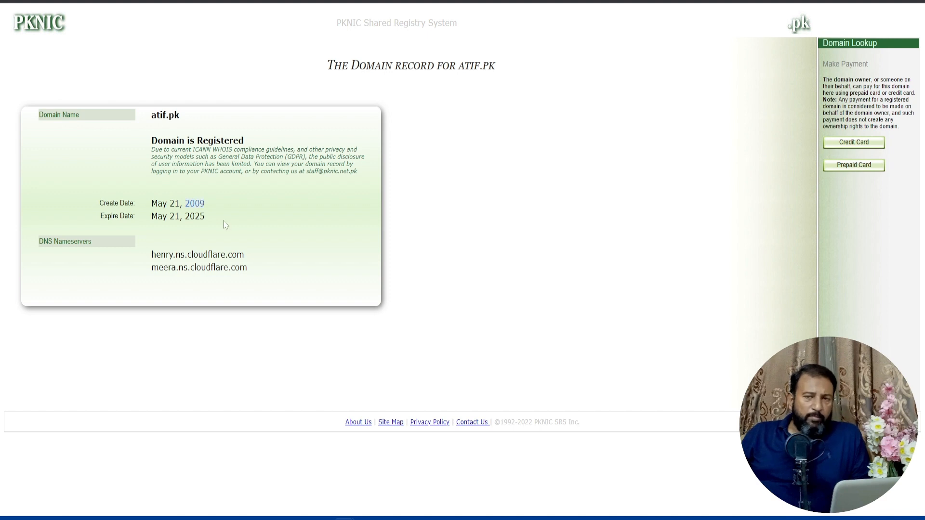
drag(185, 216, 205, 217)
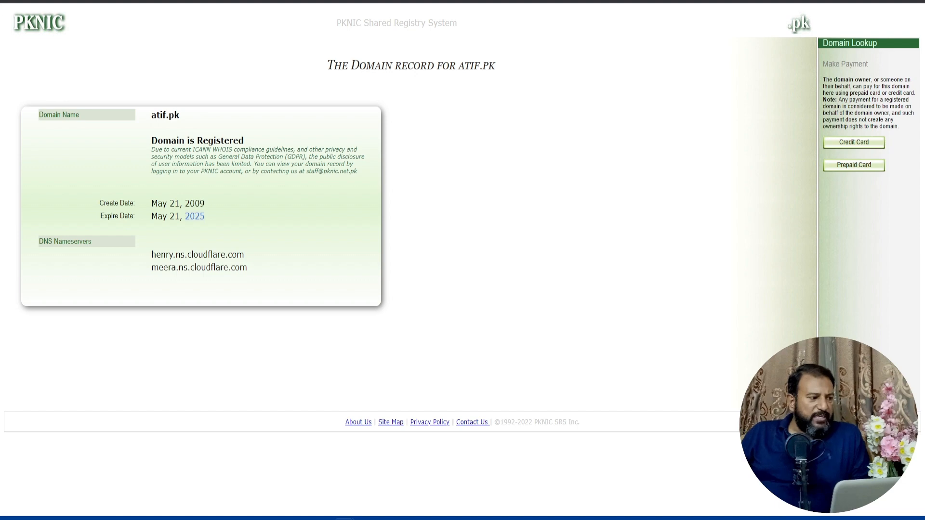
Return to the domain search, look up atif.com.pk, and highlight the year in its expiry date
key(alt+Left)
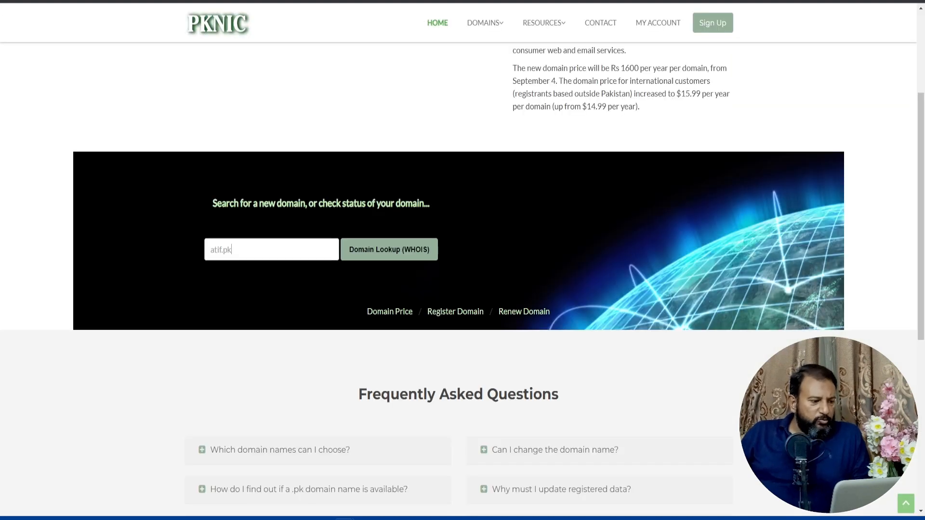
key(BackSpace)
key(BackSpace)
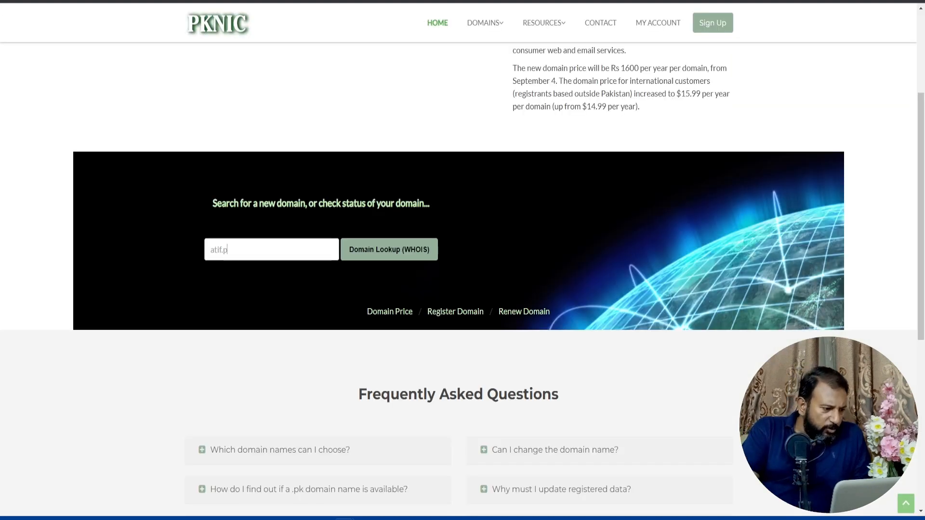
text(com)
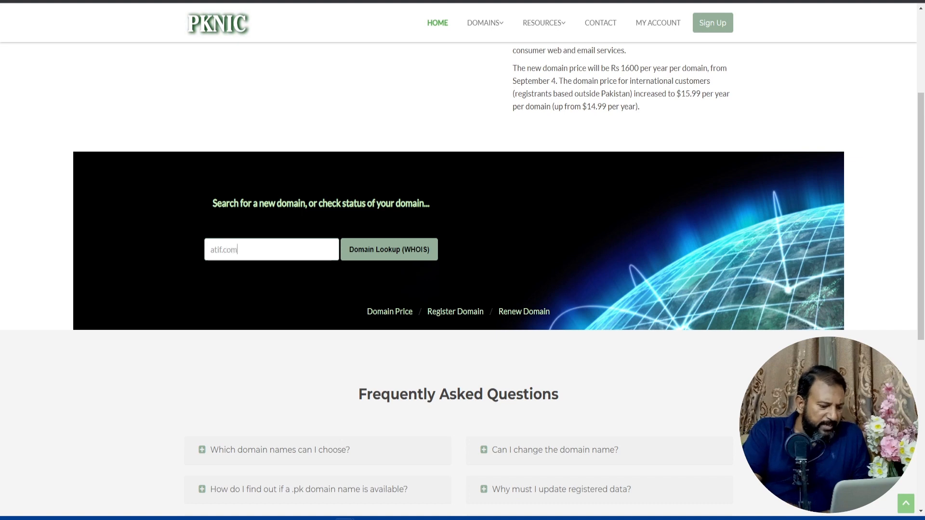
text(.pk)
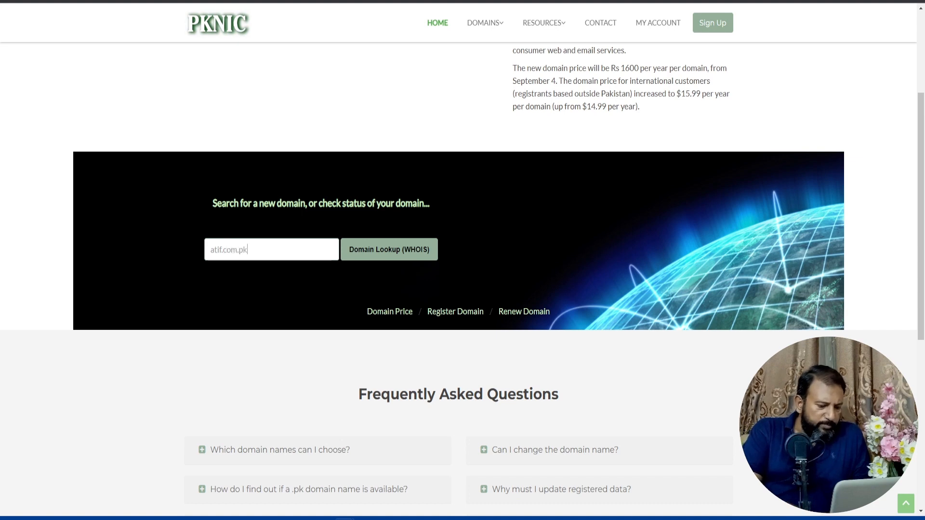
click(379, 248)
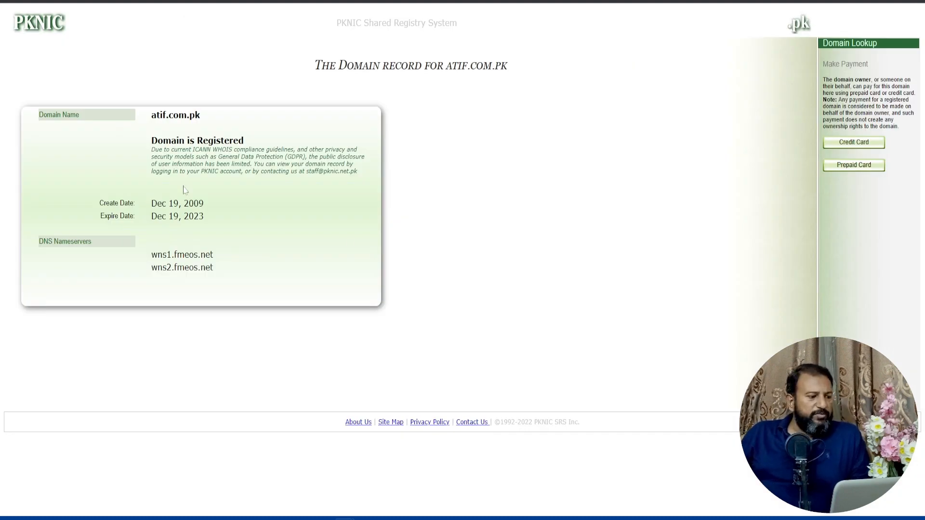
drag(189, 204, 204, 217)
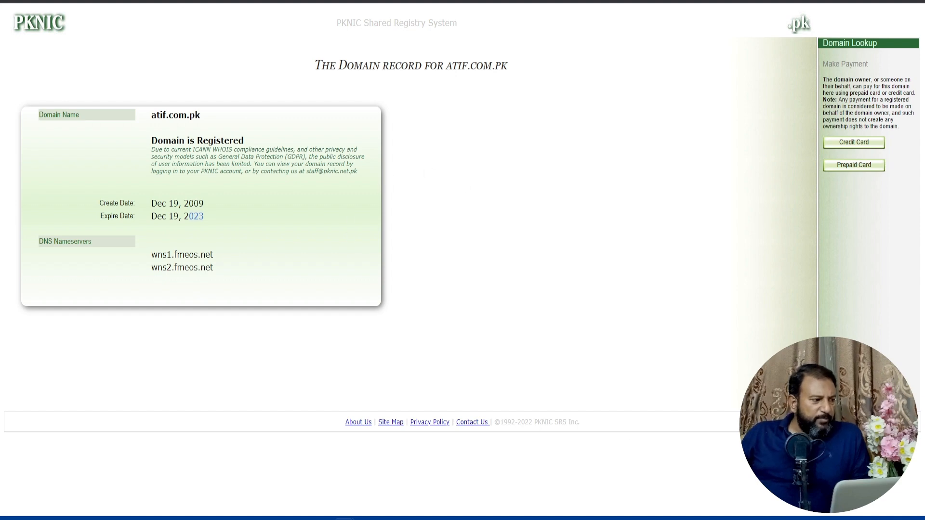
Go back to the domain search, change the name to atif123.com.pk, and run the WHOIS lookup
key(alt+Left)
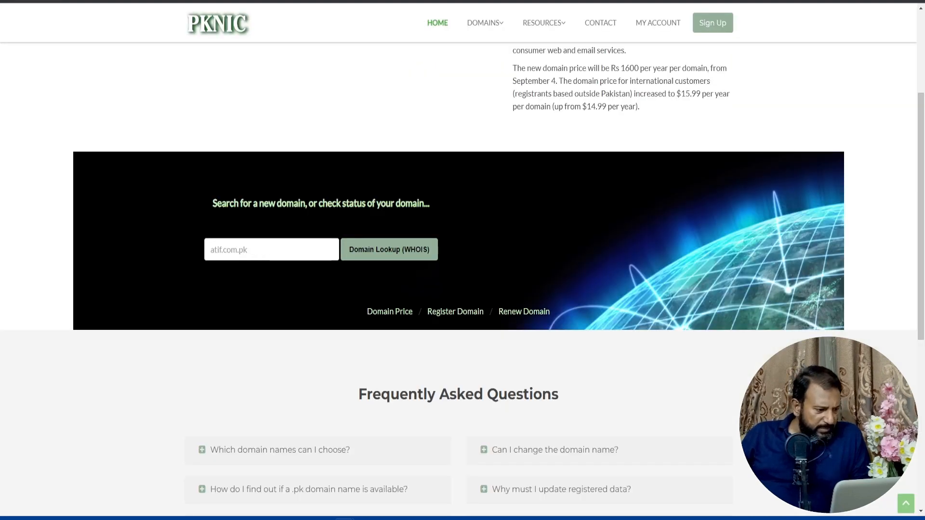
click(235, 249)
text(123)
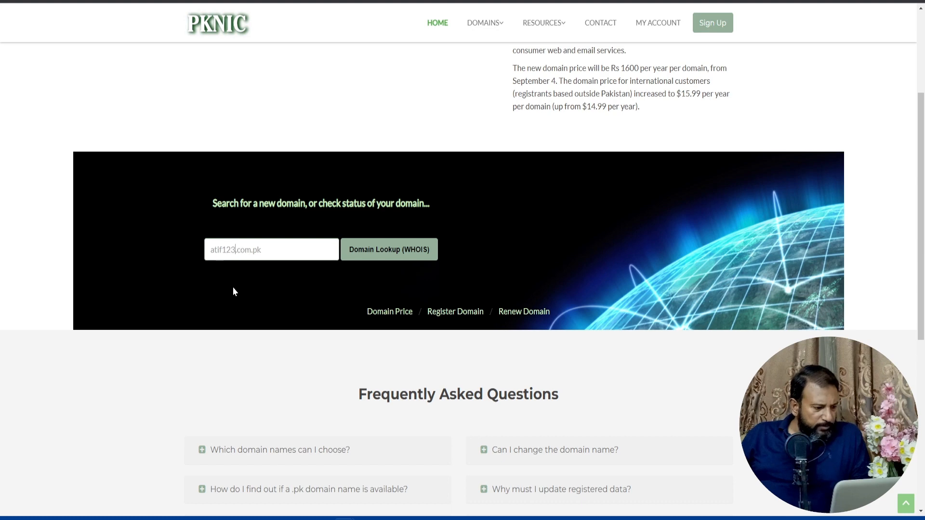
click(380, 250)
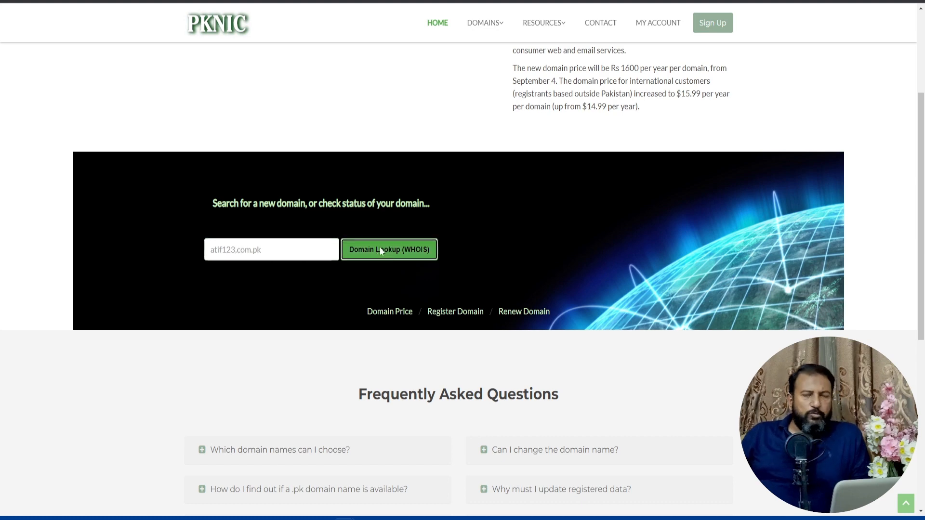